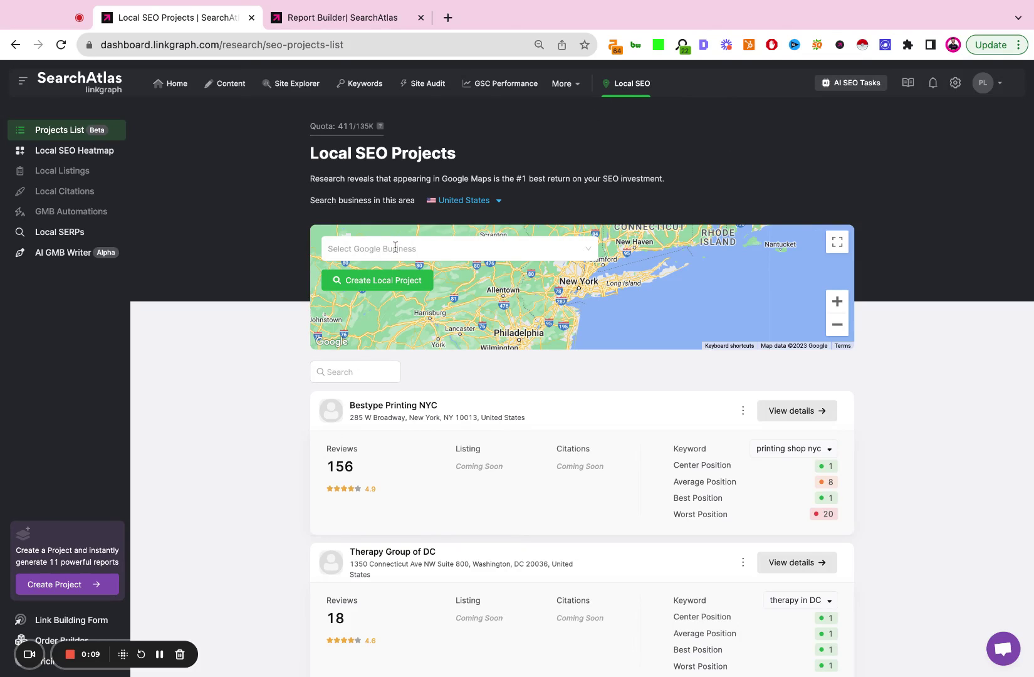
Change the business search area from United States to New York, NY
click(484, 209)
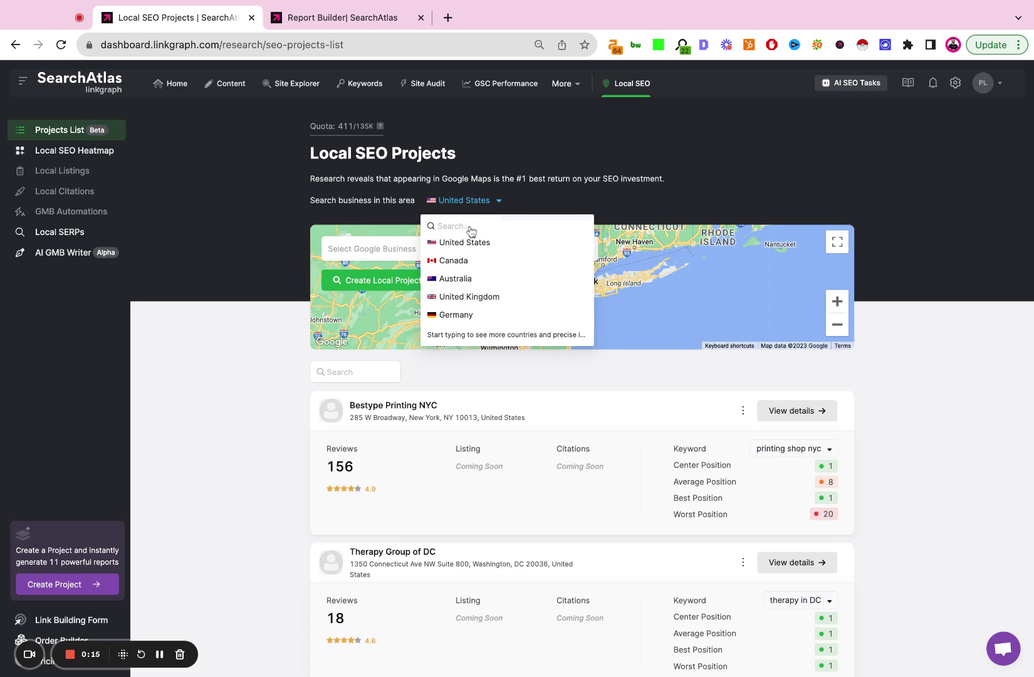
text(new york)
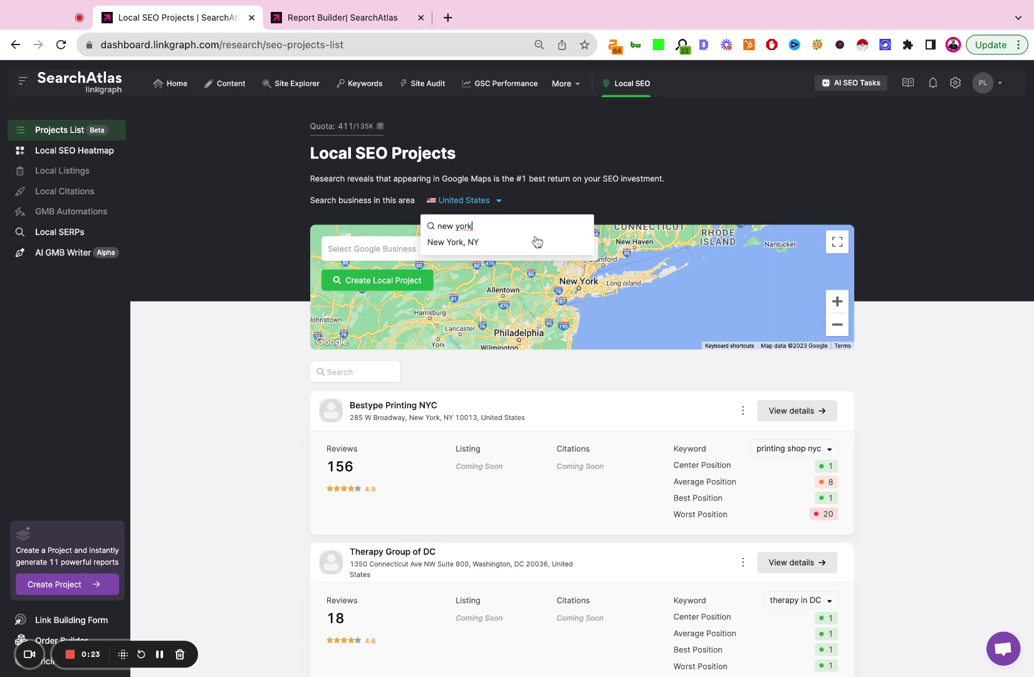
click(506, 245)
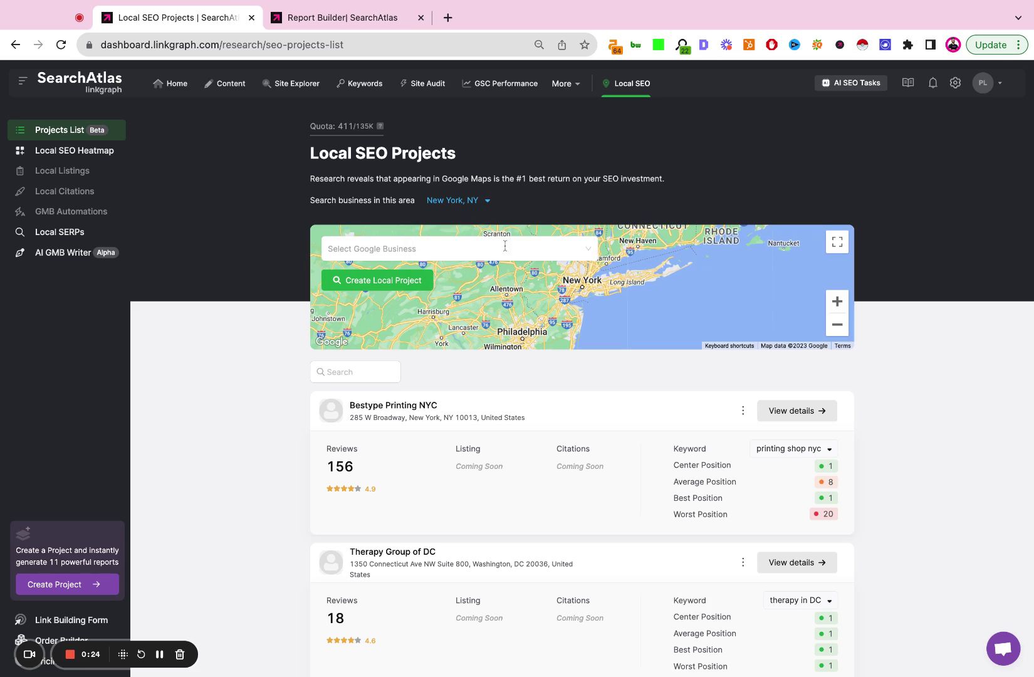
Create a local project for the Google business Therapy Group of NYC and dismiss the success notice
click(422, 250)
text(Therapy)
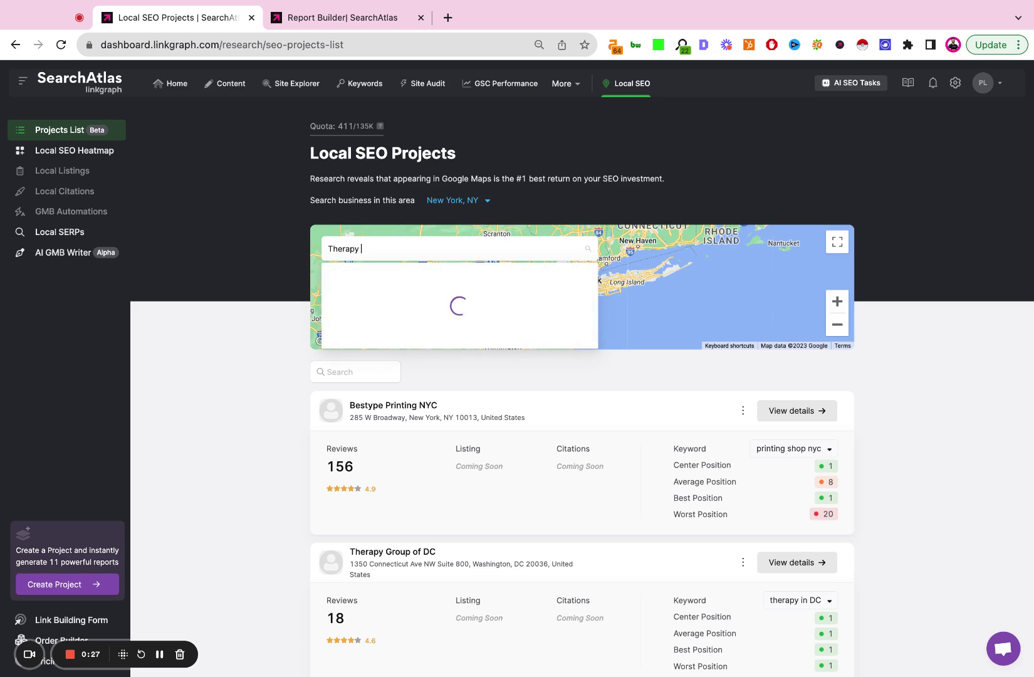
text( Group of NYC)
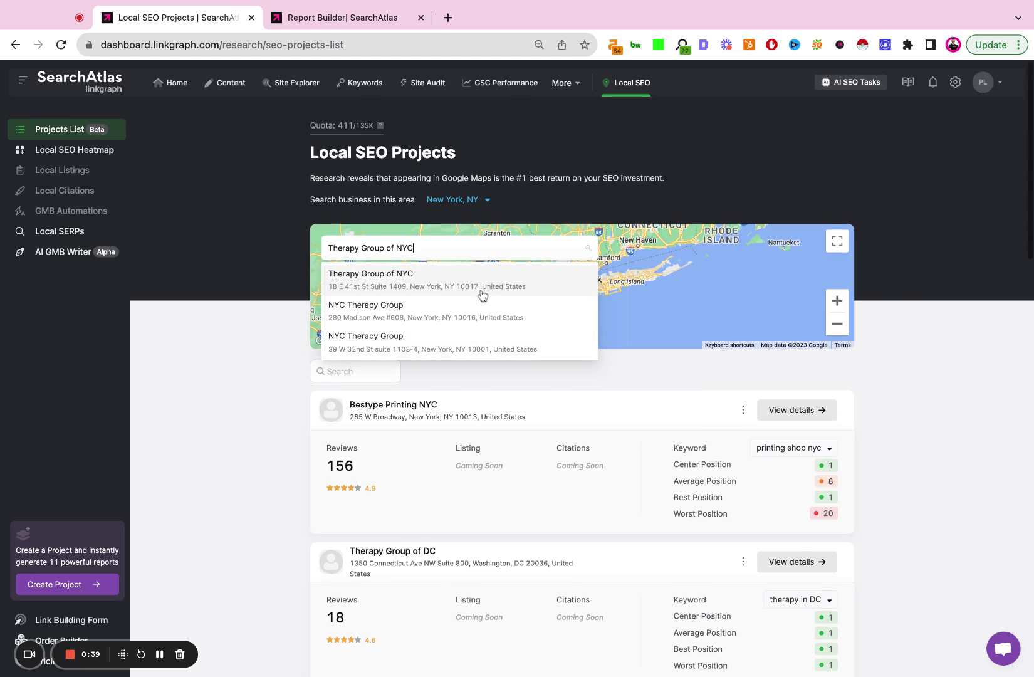
scroll(480, 295, down, 1)
scroll(454, 265, up, 1)
scroll(514, 218, down, 1)
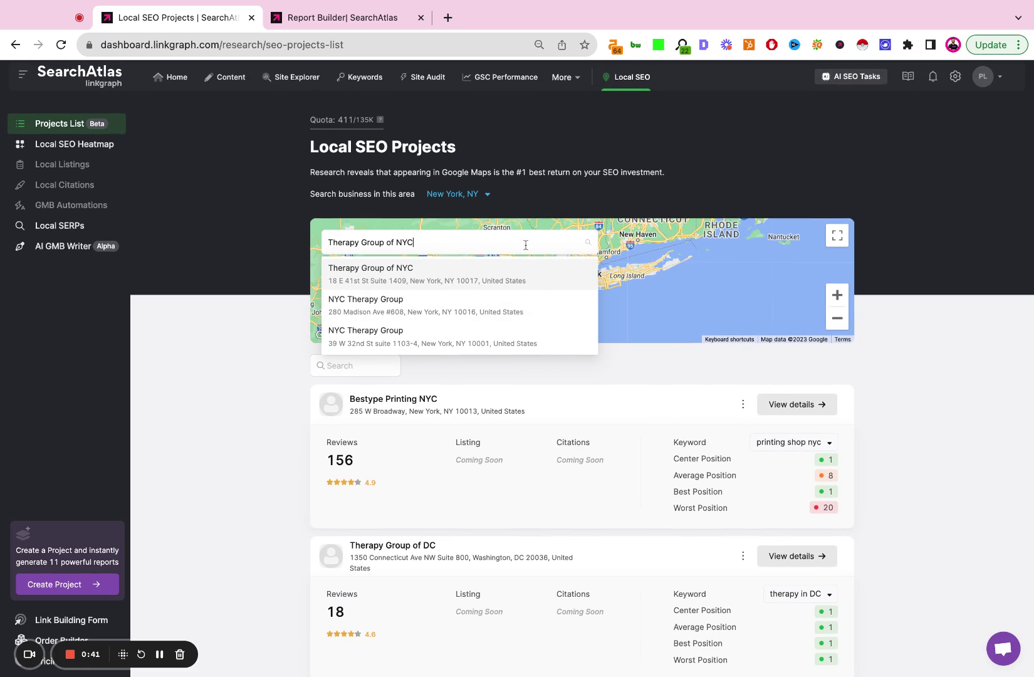
click(441, 279)
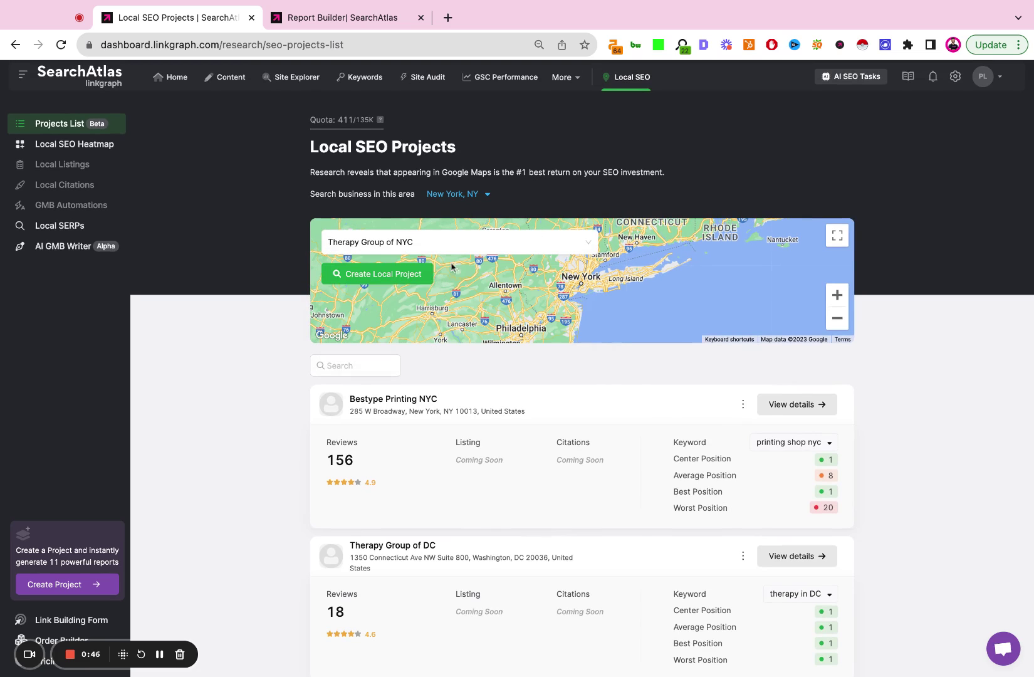
click(343, 282)
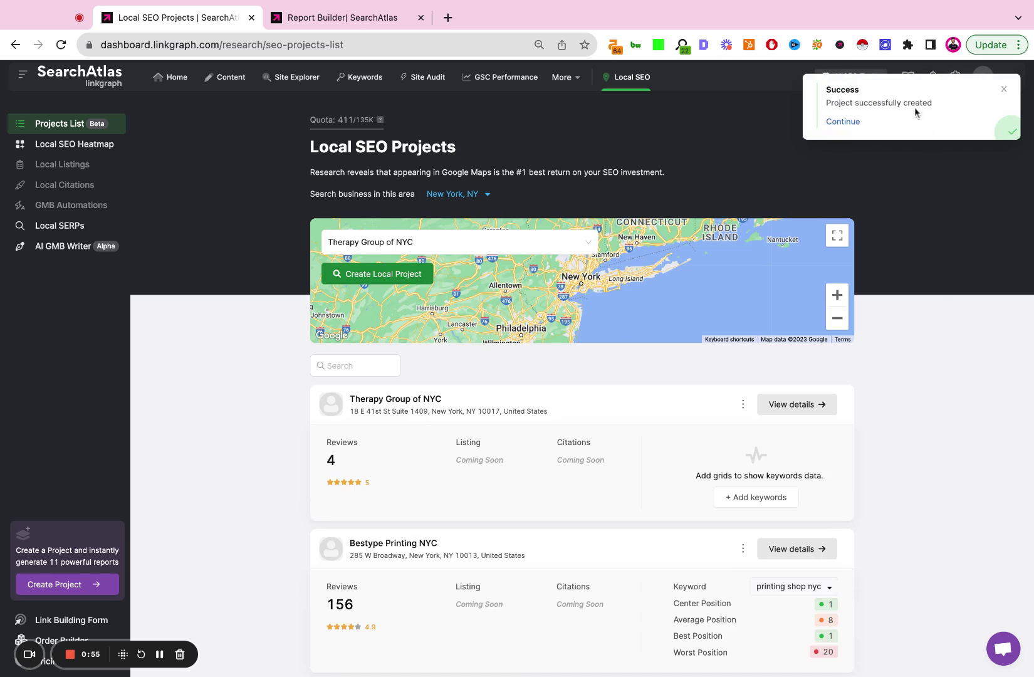
click(843, 122)
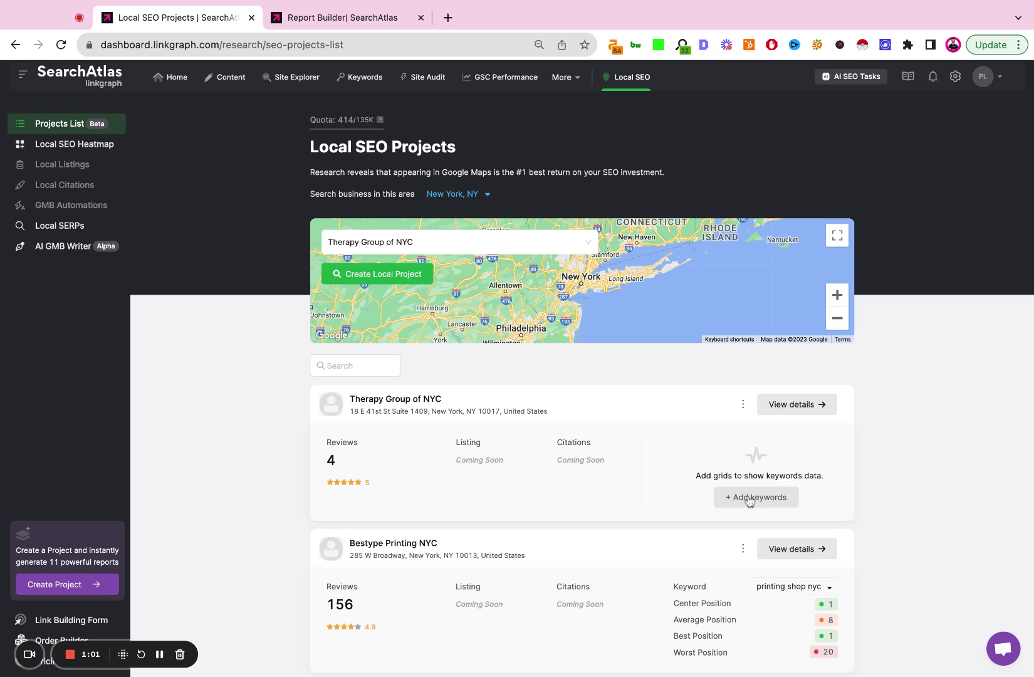
Add the keyword 'therapy near me' to the project with a 5×5 scan grid
click(751, 498)
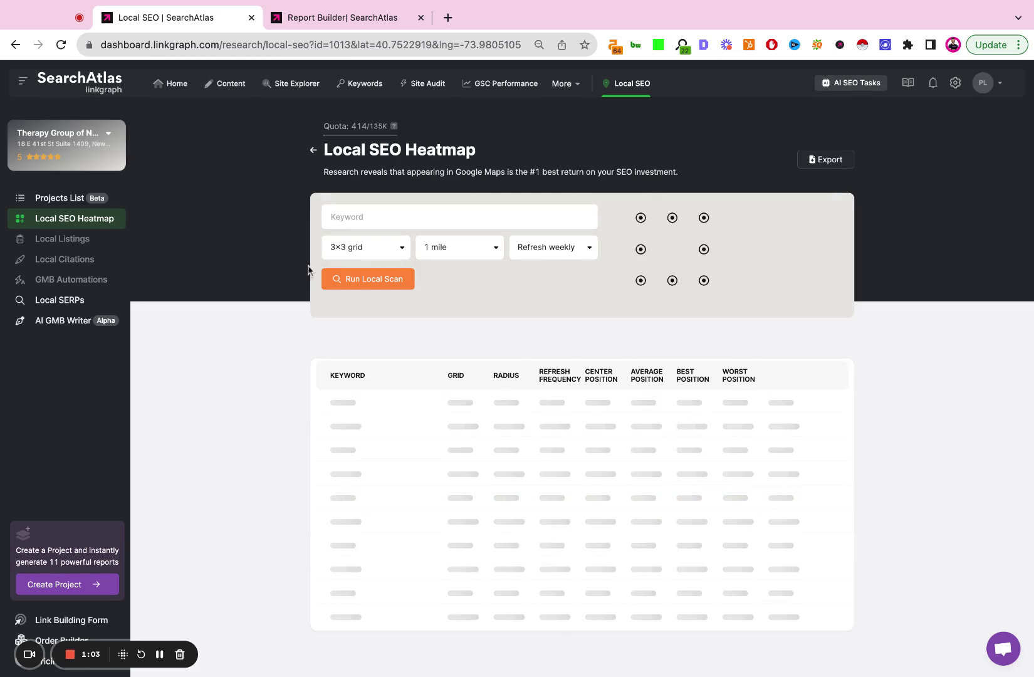
click(400, 217)
text(therapy near me)
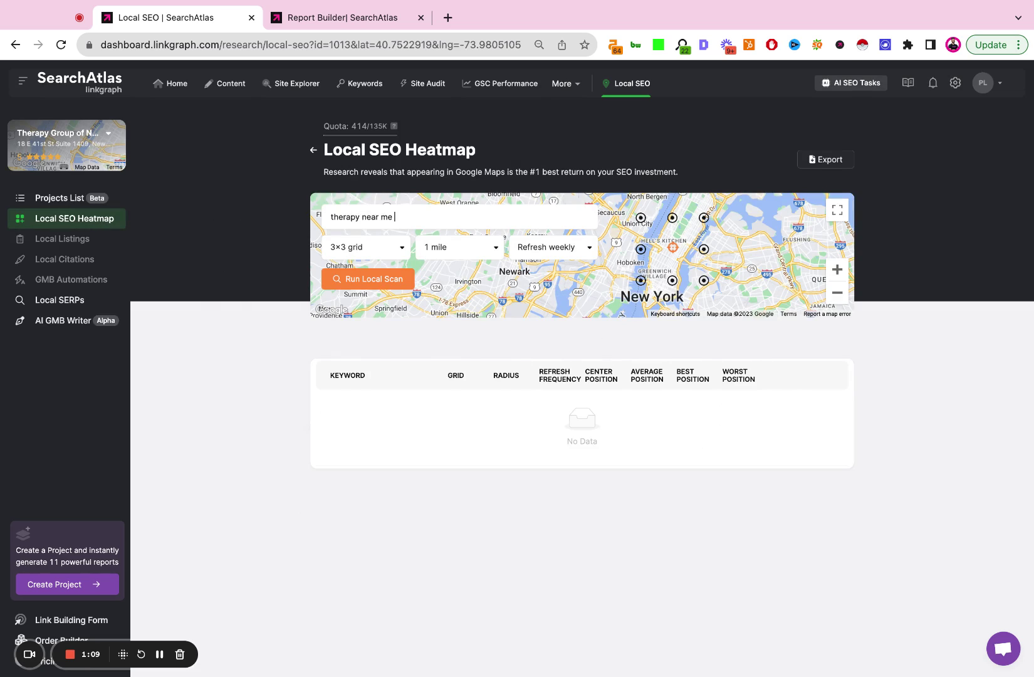
click(394, 250)
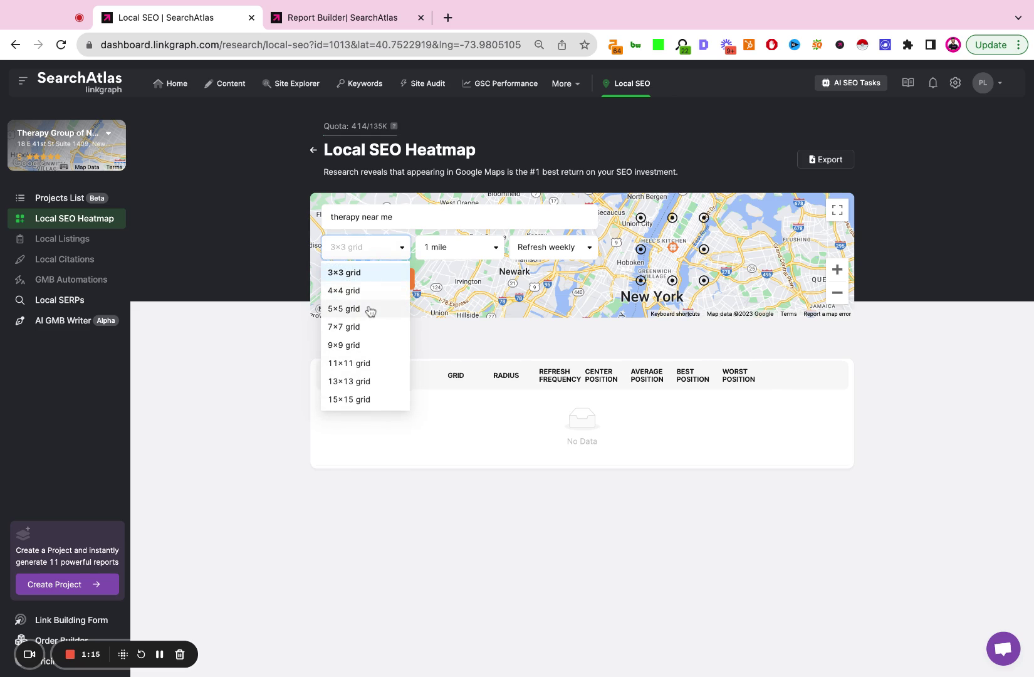
click(371, 310)
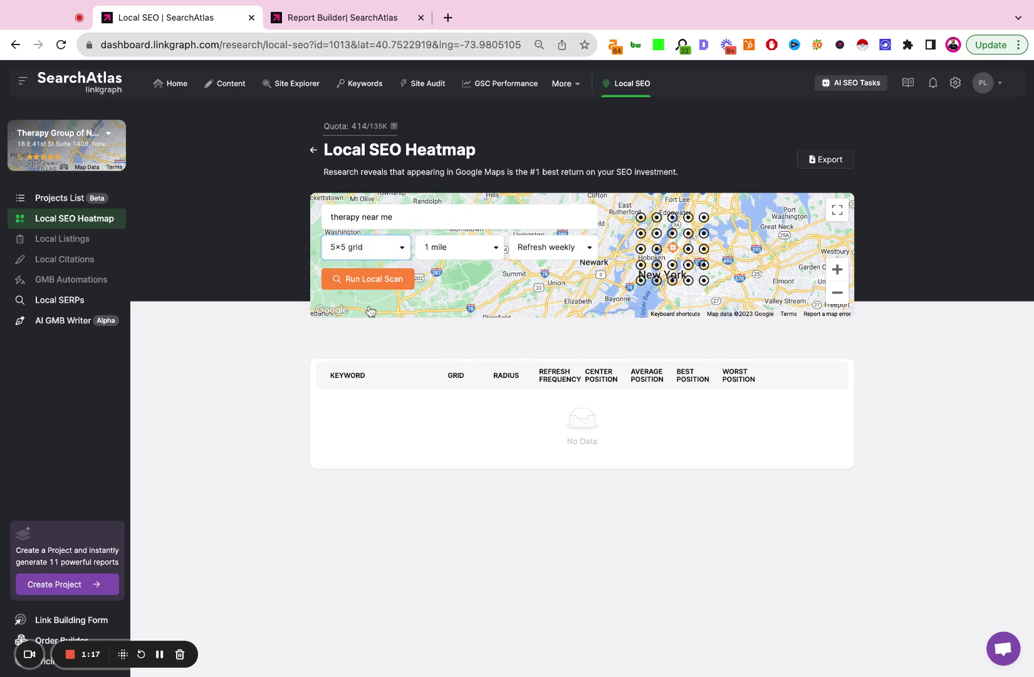
click(381, 254)
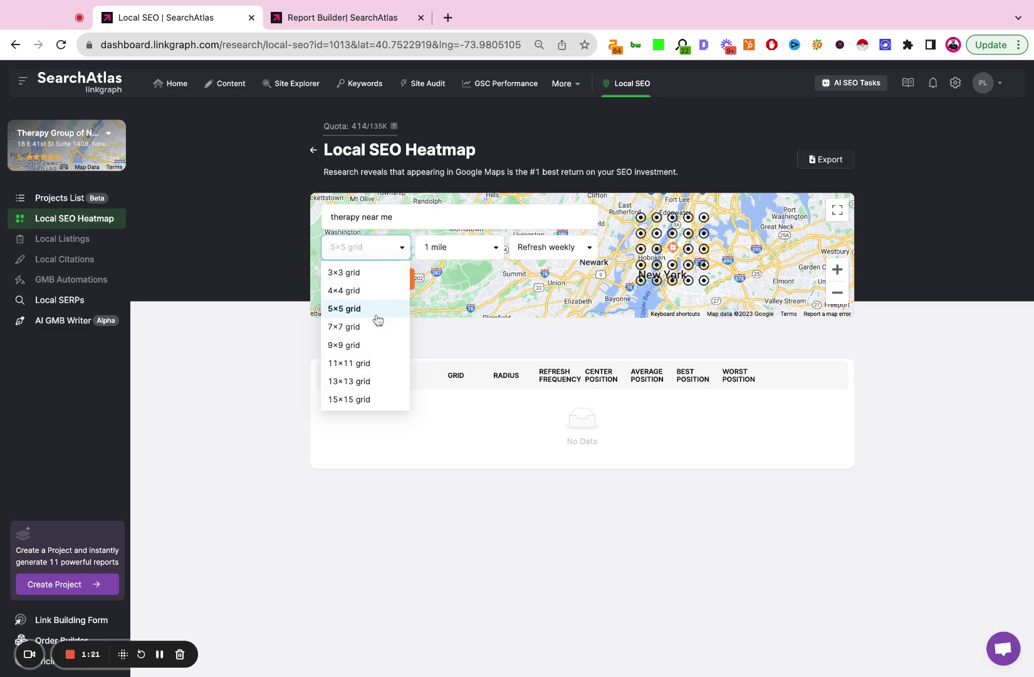
Set the therapy near me scan radius to 1.5 miles with daily refresh
click(495, 248)
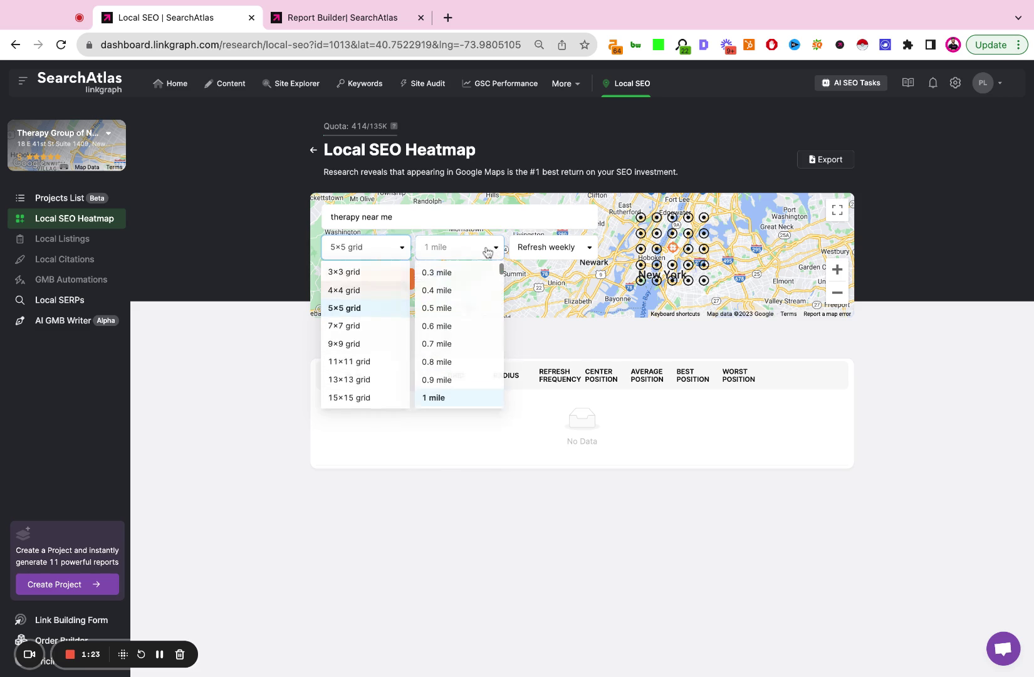
scroll(463, 343, down, 3)
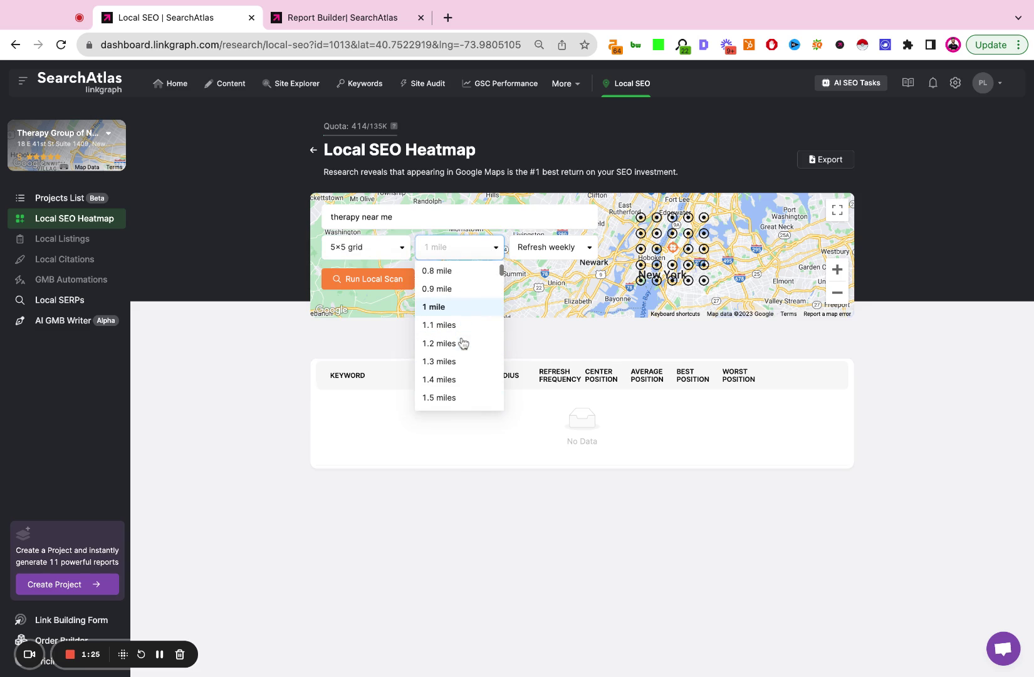
scroll(460, 338, down, 2)
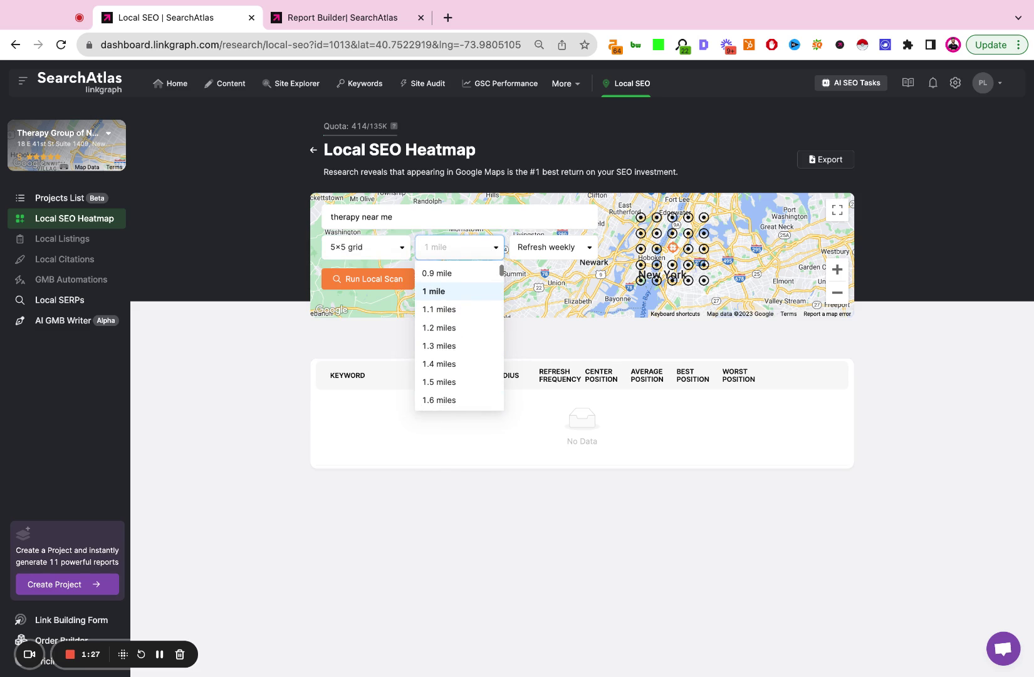
scroll(459, 339, up, 2)
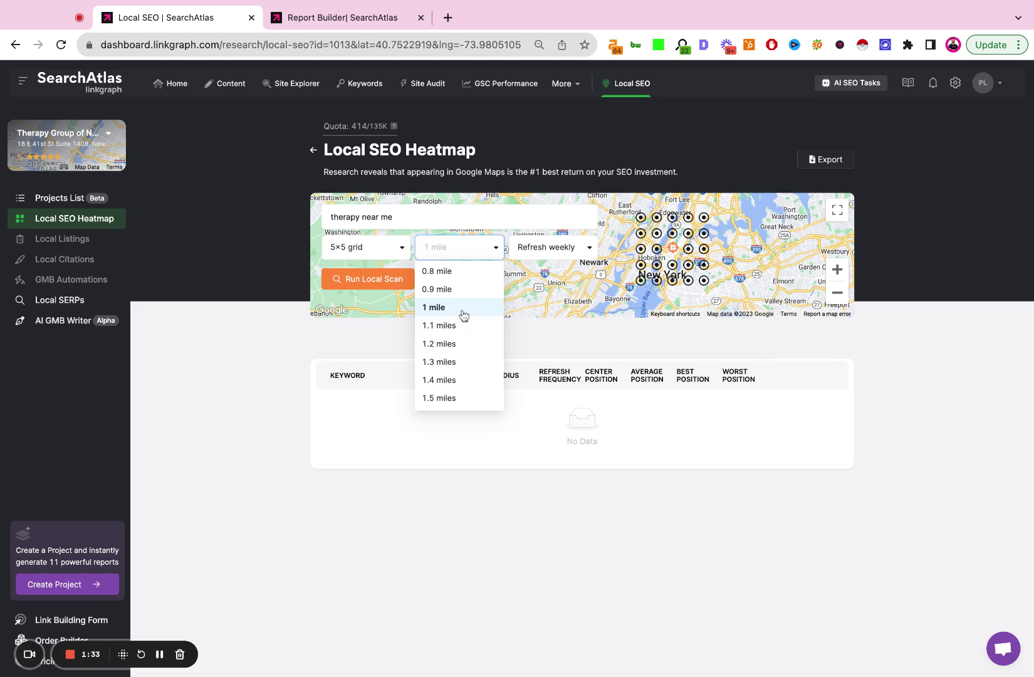
scroll(462, 315, down, 5)
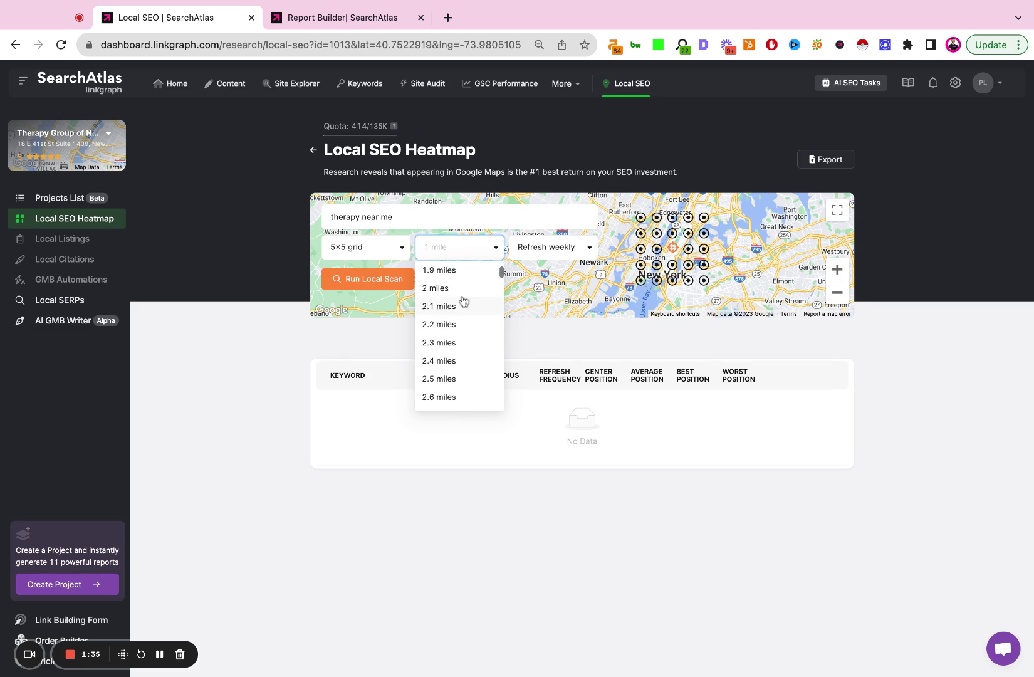
click(463, 298)
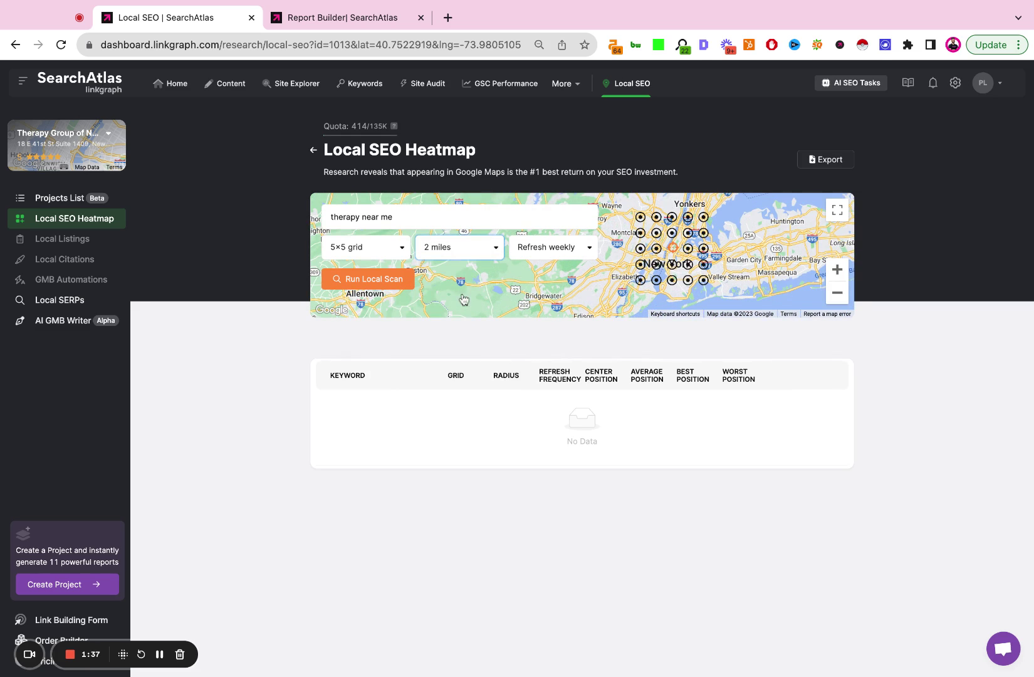
click(472, 256)
scroll(469, 305, up, 5)
scroll(472, 307, down, 1)
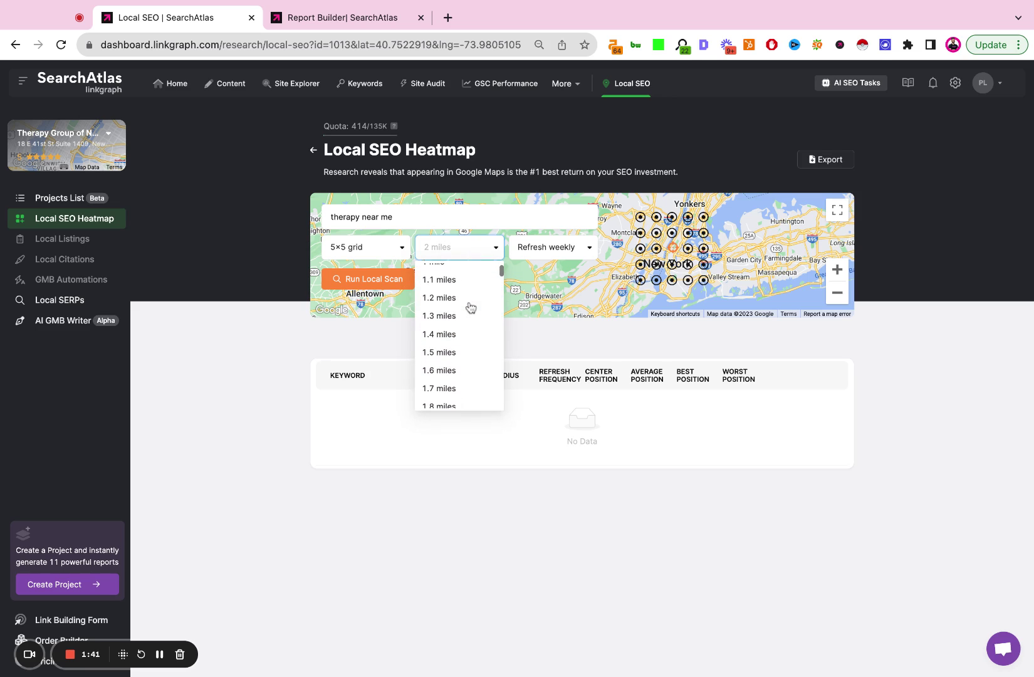
click(457, 352)
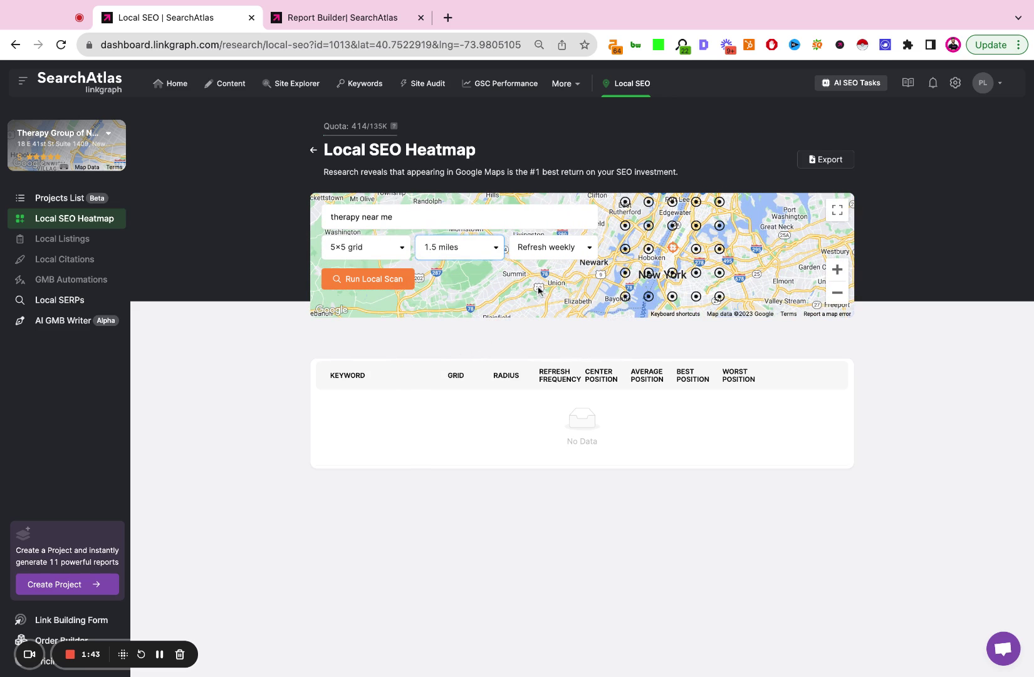
click(582, 249)
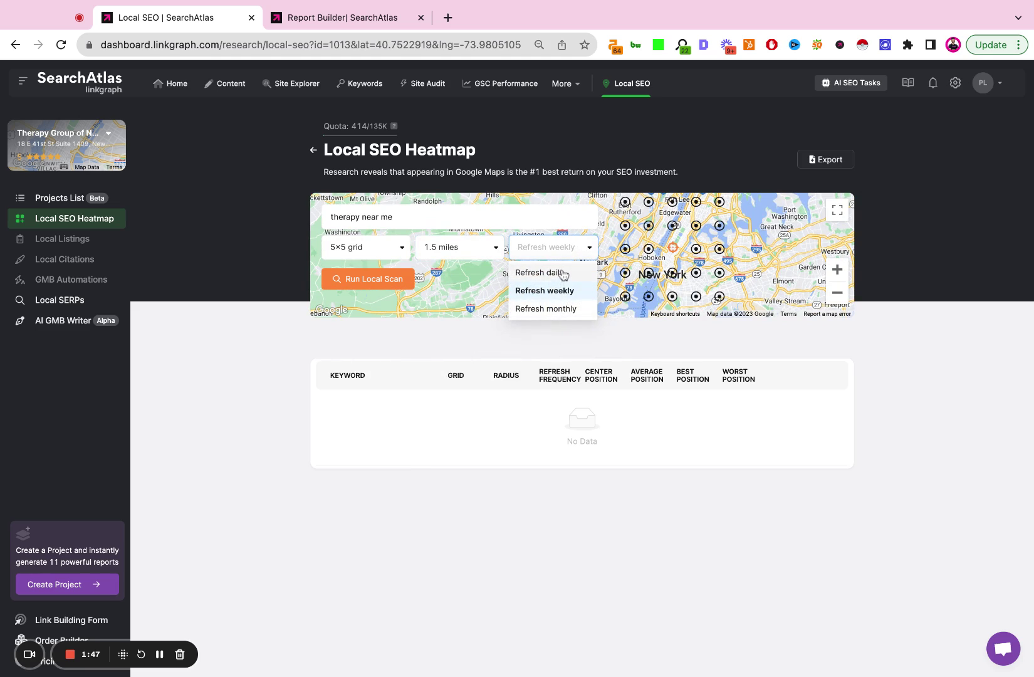
click(563, 275)
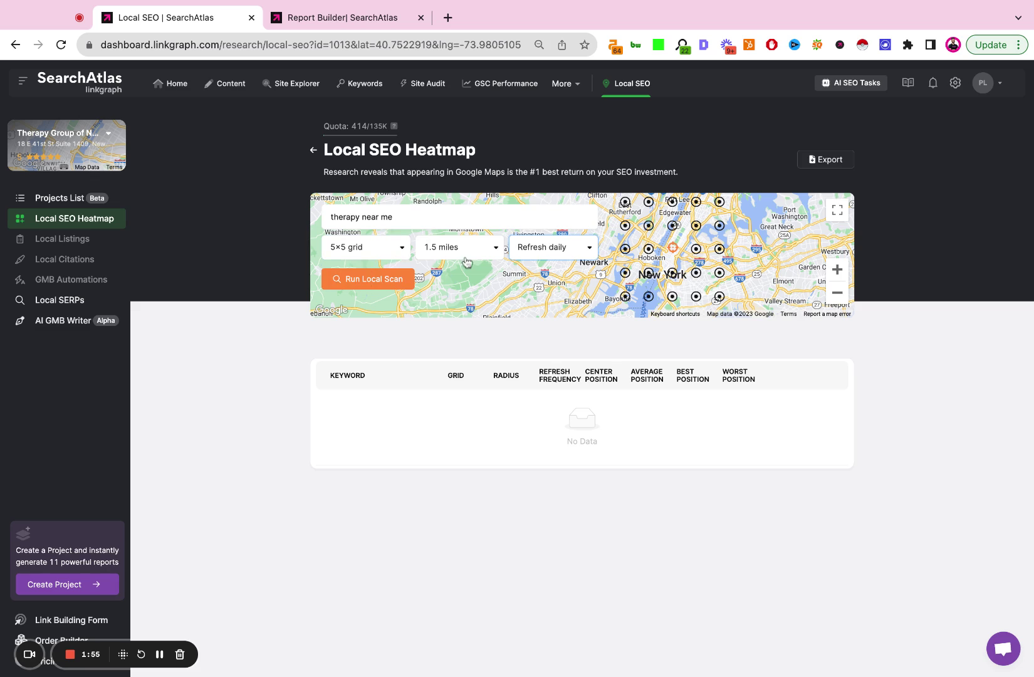
Run local scans for therapy near me, nyc therapist, nyc therapy and therapists in nyc
click(371, 284)
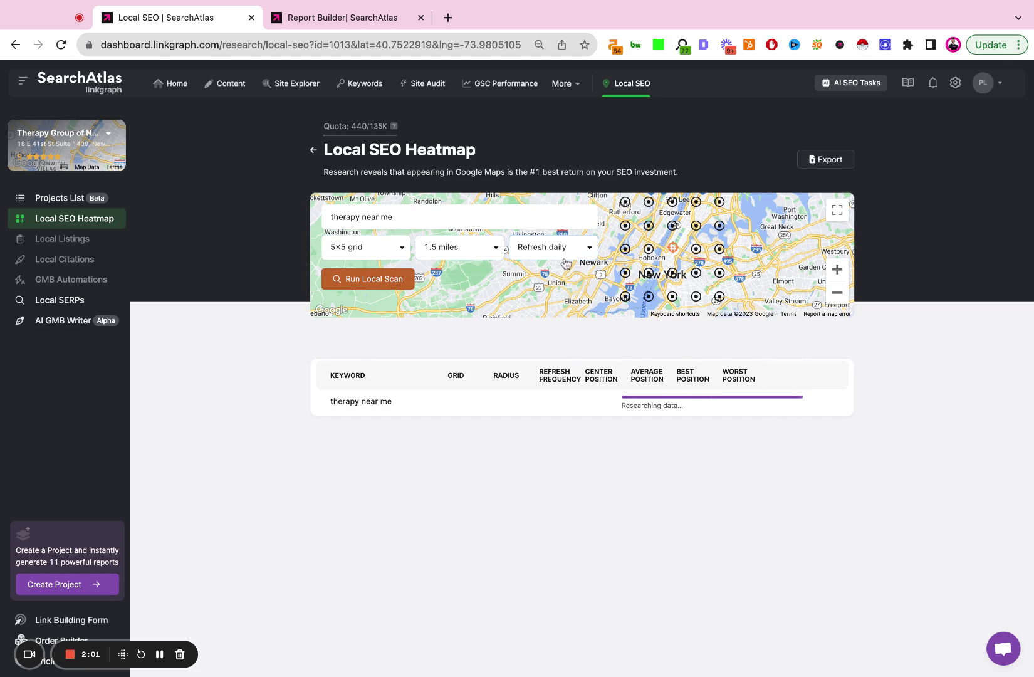
drag(400, 216, 327, 218)
text(nyc)
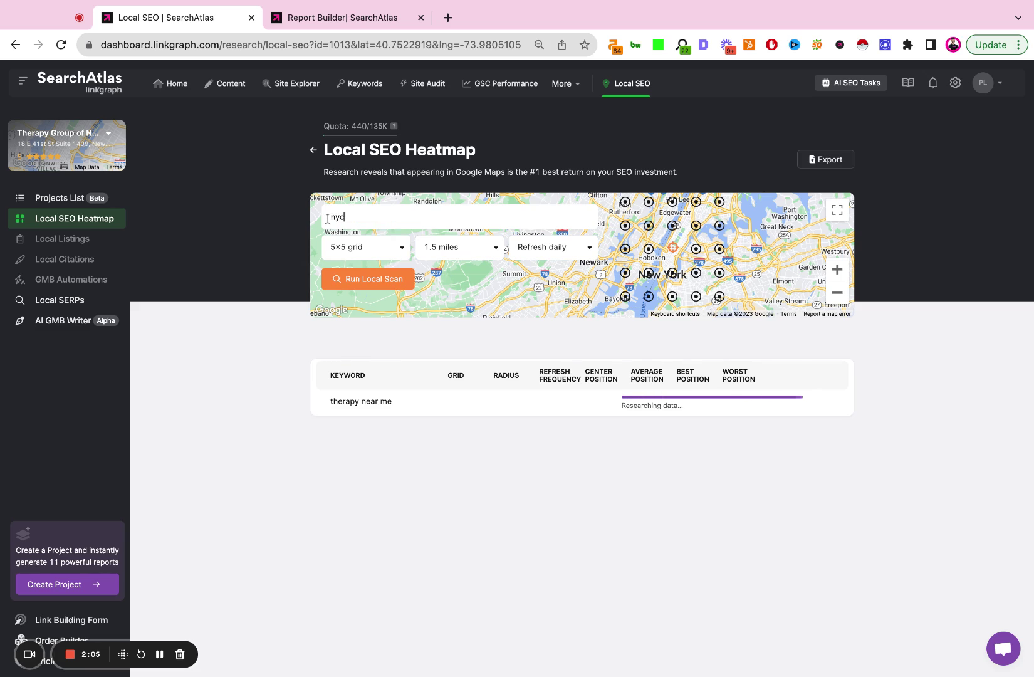
text( therapist)
click(368, 278)
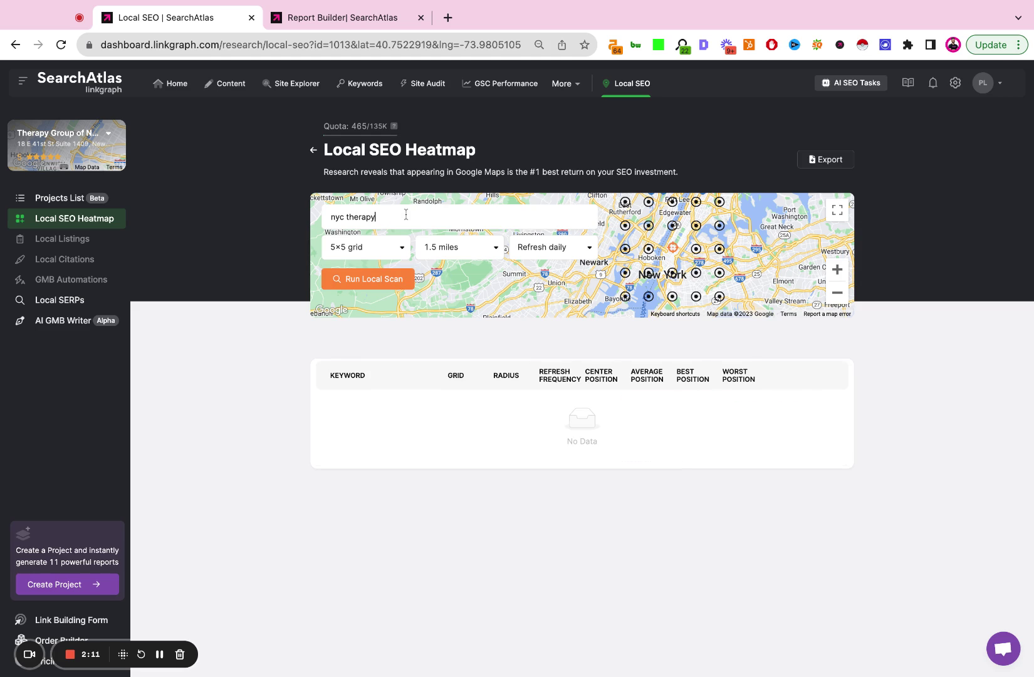
click(376, 279)
triple_click(396, 219)
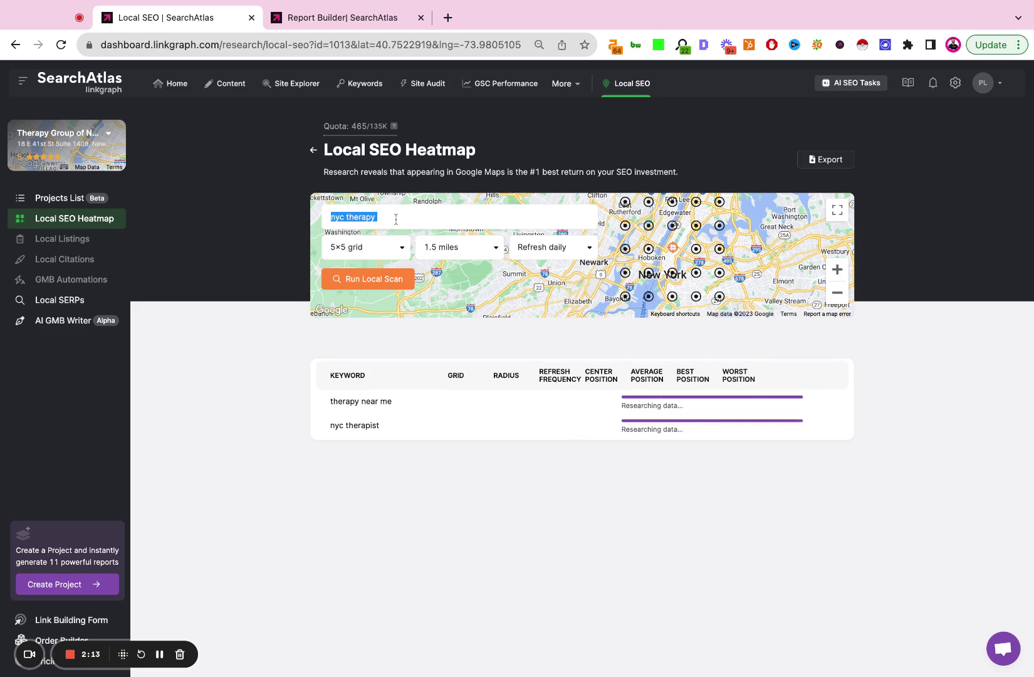
text(therapi)
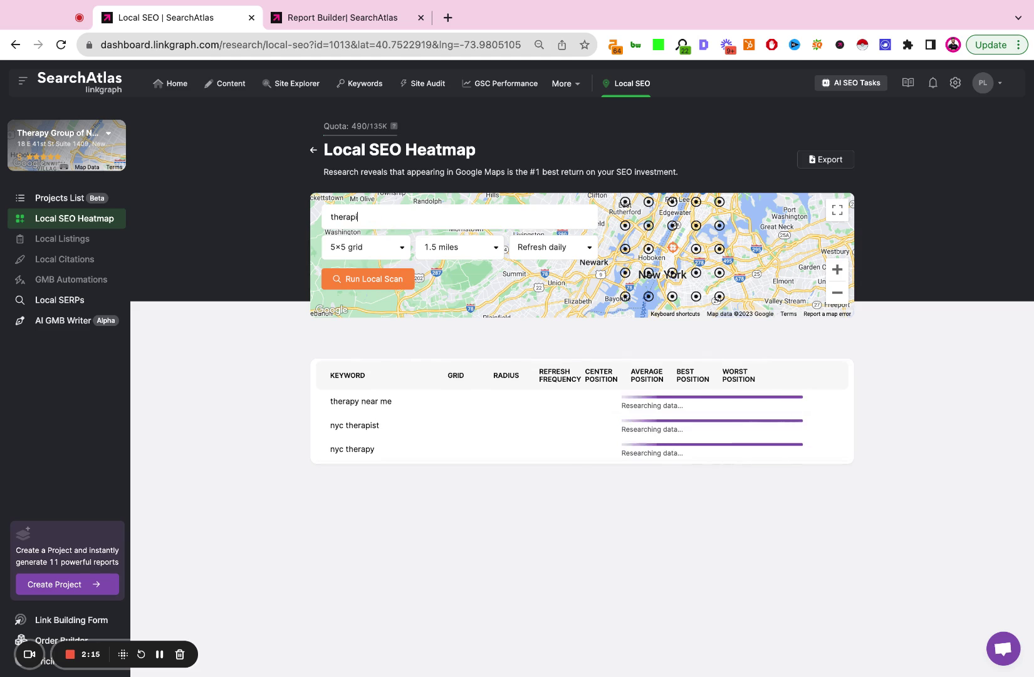
text(sts in nyc)
click(359, 285)
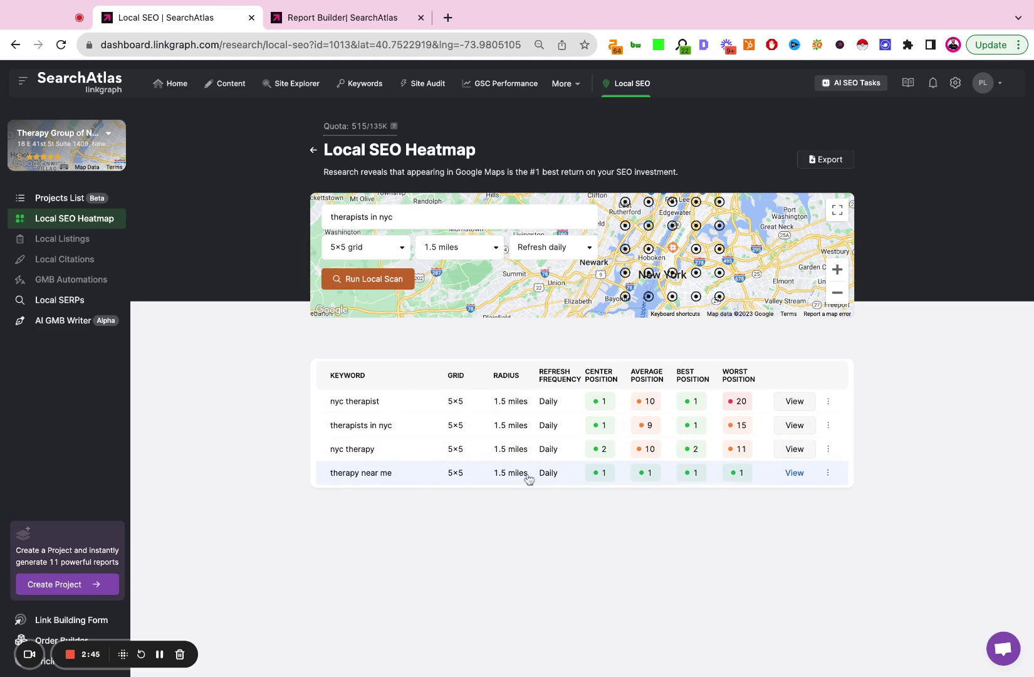
Open the therapy near me report and view rankings at grid points through 40.7306, -73.9232
click(791, 474)
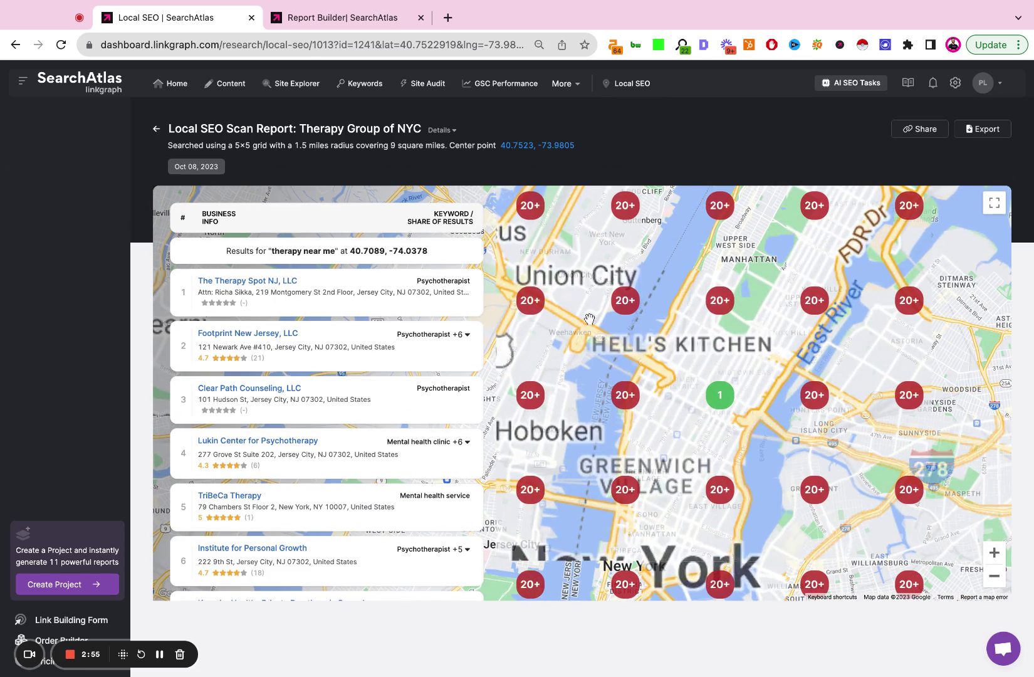
mouse_move(727, 406)
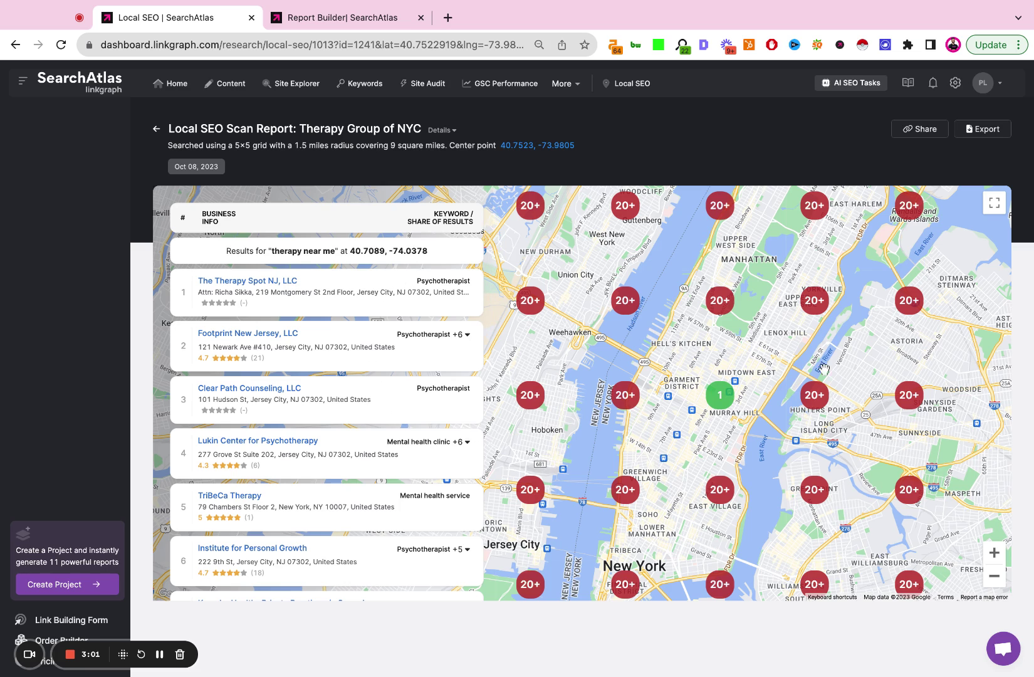
mouse_move(637, 310)
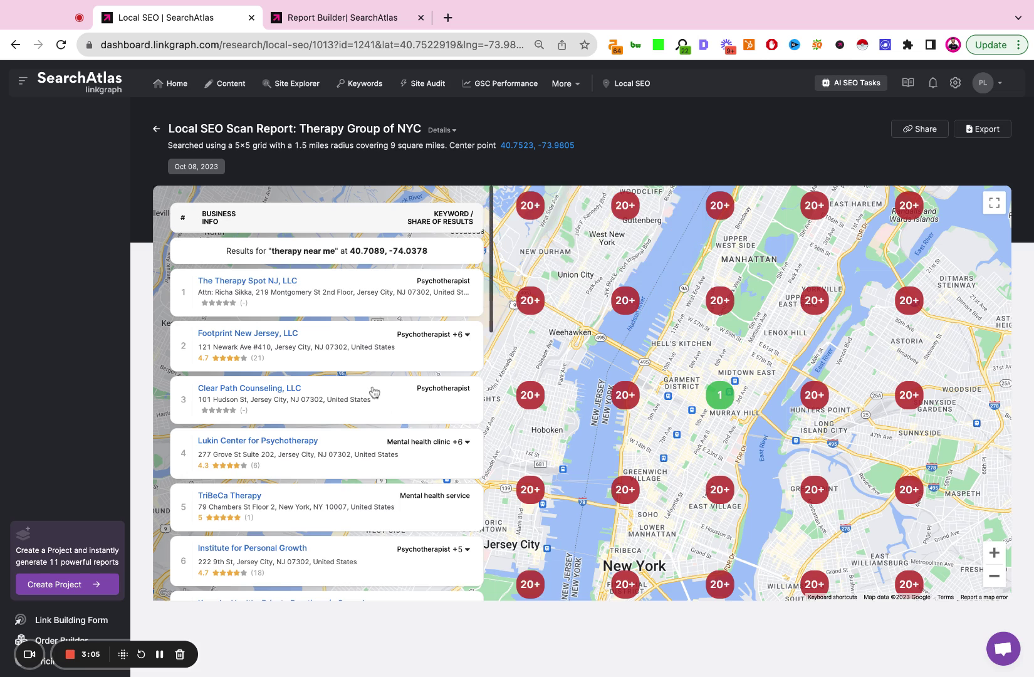
click(632, 309)
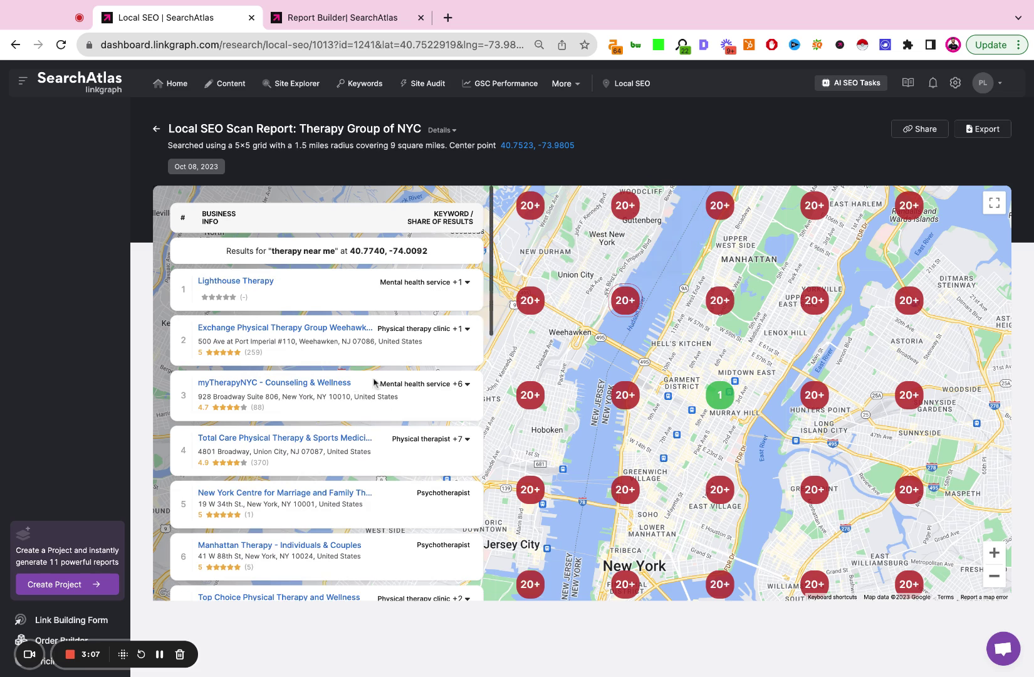
click(625, 395)
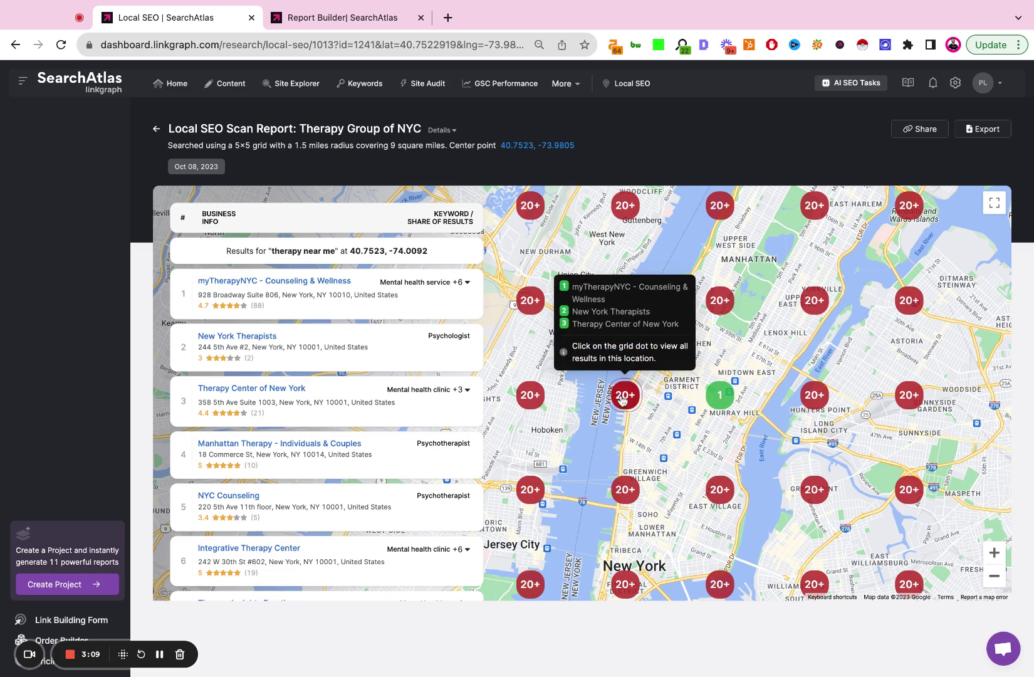
click(625, 489)
click(727, 500)
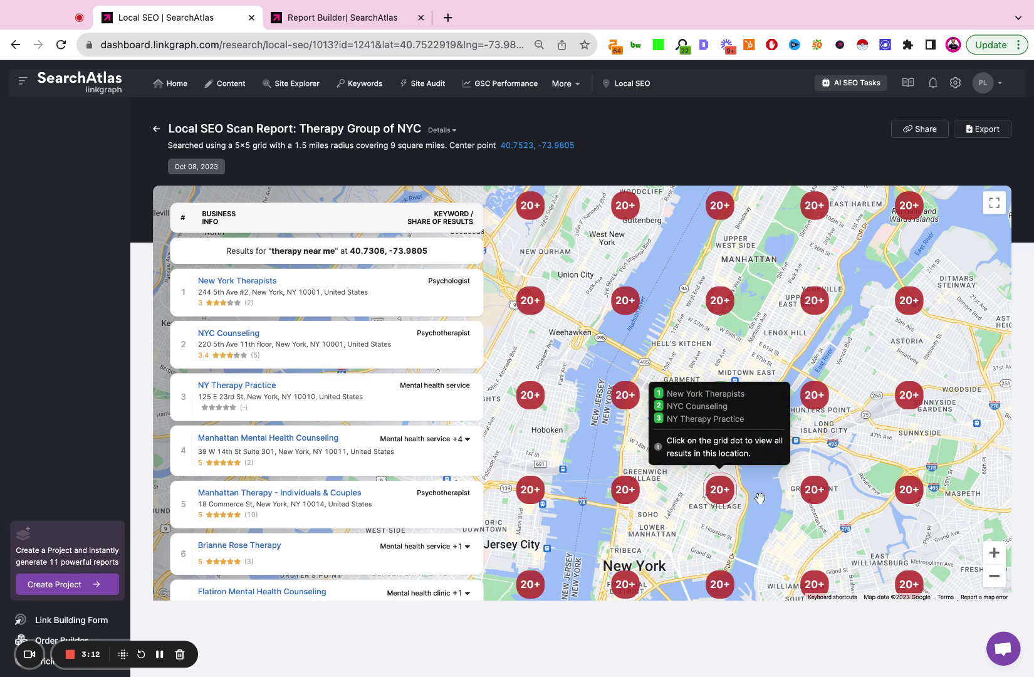
click(815, 492)
click(915, 492)
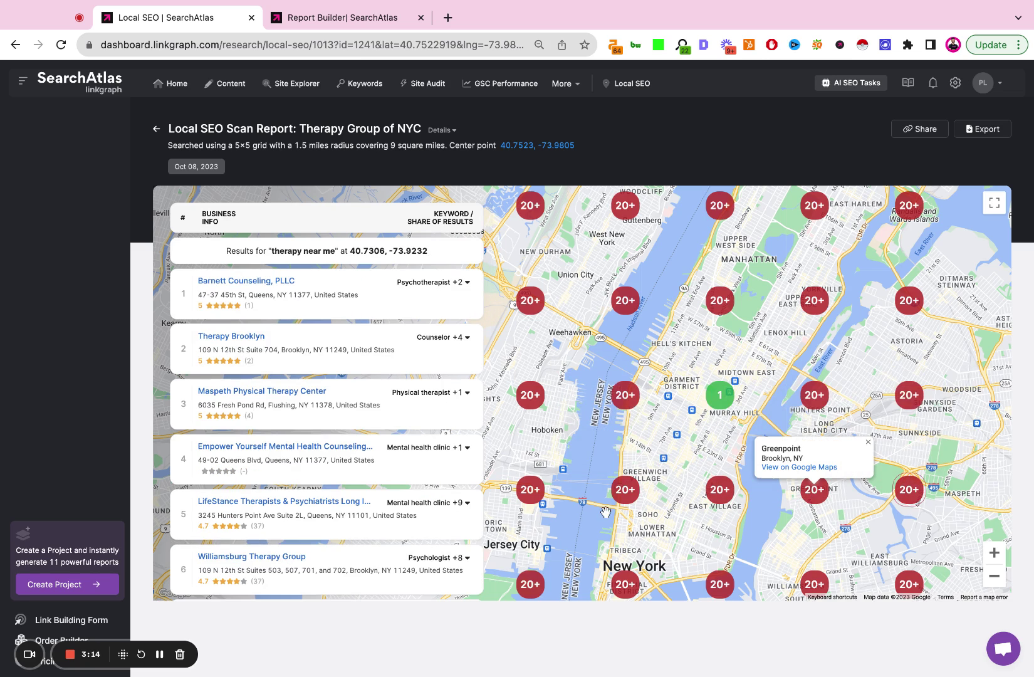